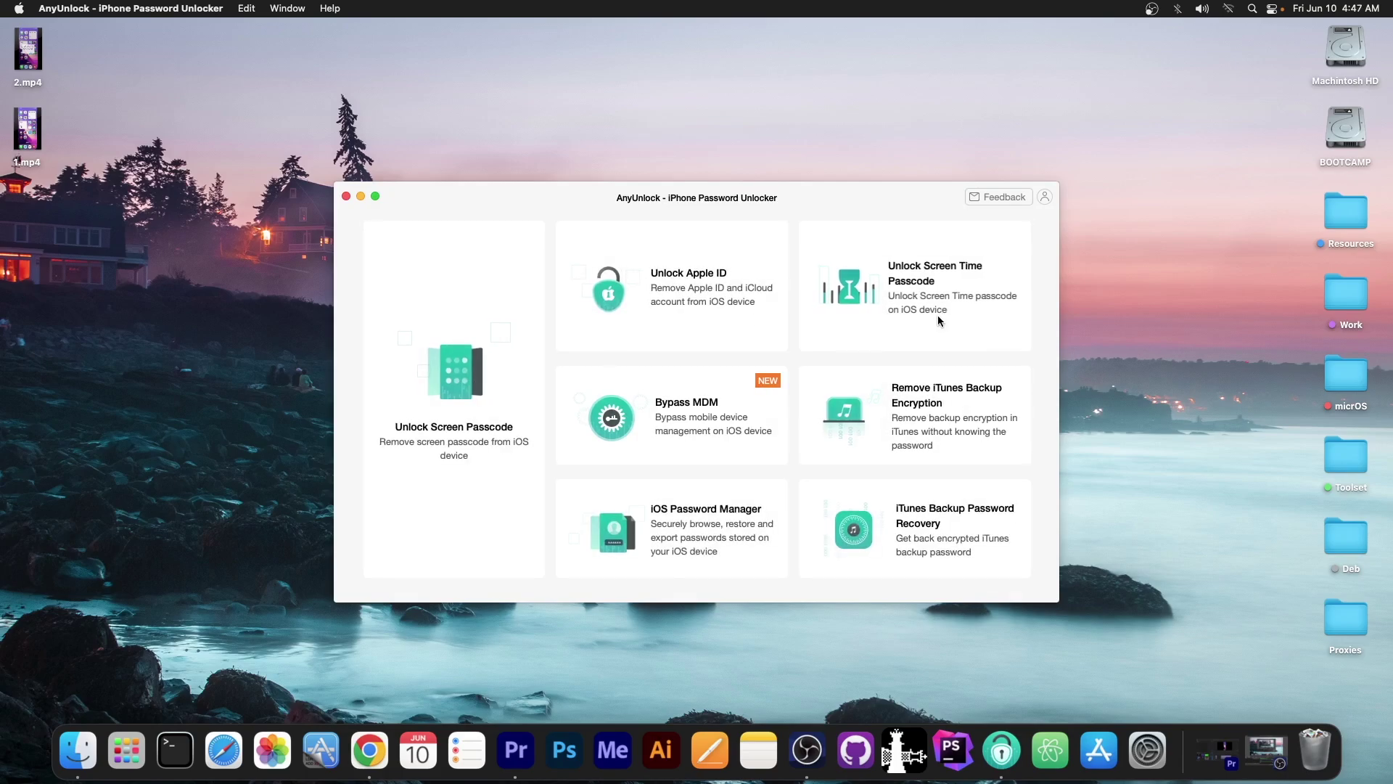
# Preview AnyUnlock's Unlock Screen Passcode and Bypass MDM tools, then quit AnyUnlock
pyautogui.click(497, 392)
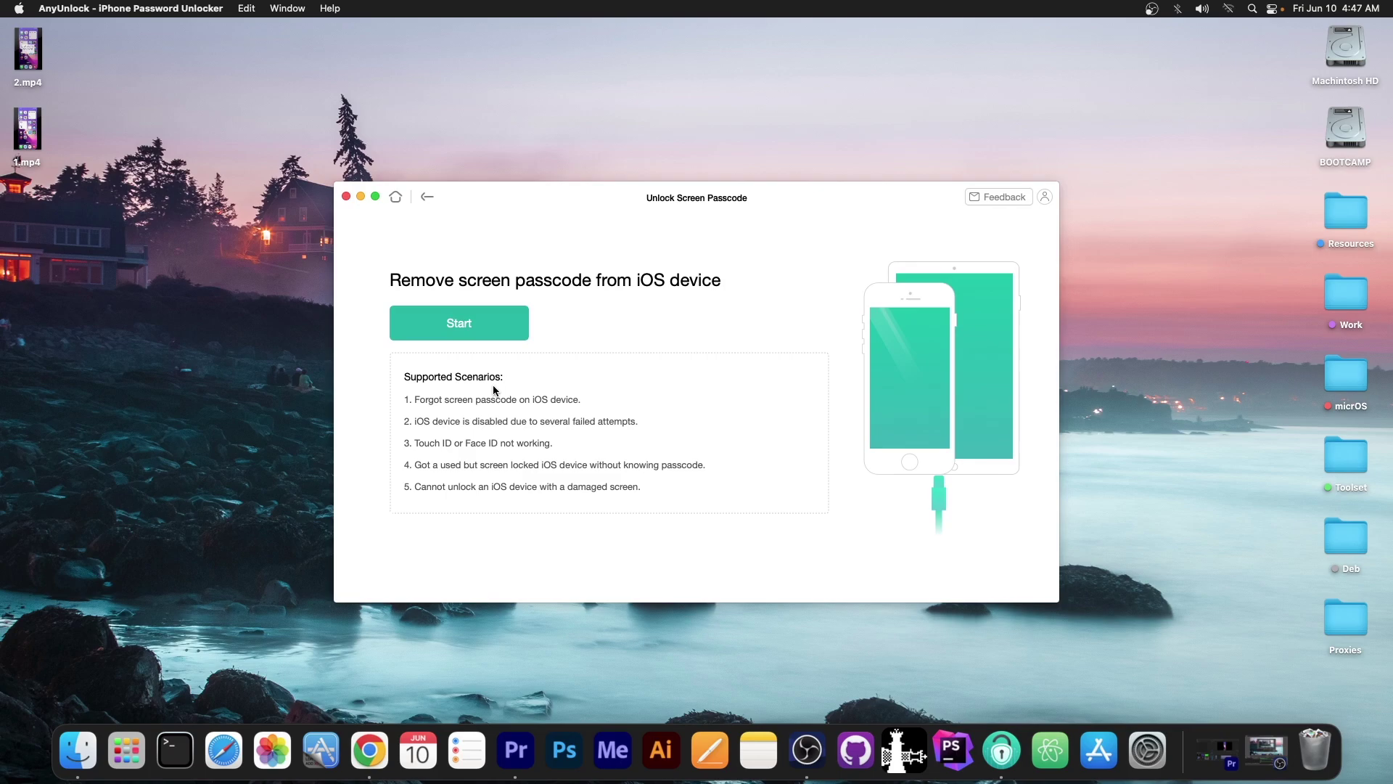
pyautogui.click(426, 198)
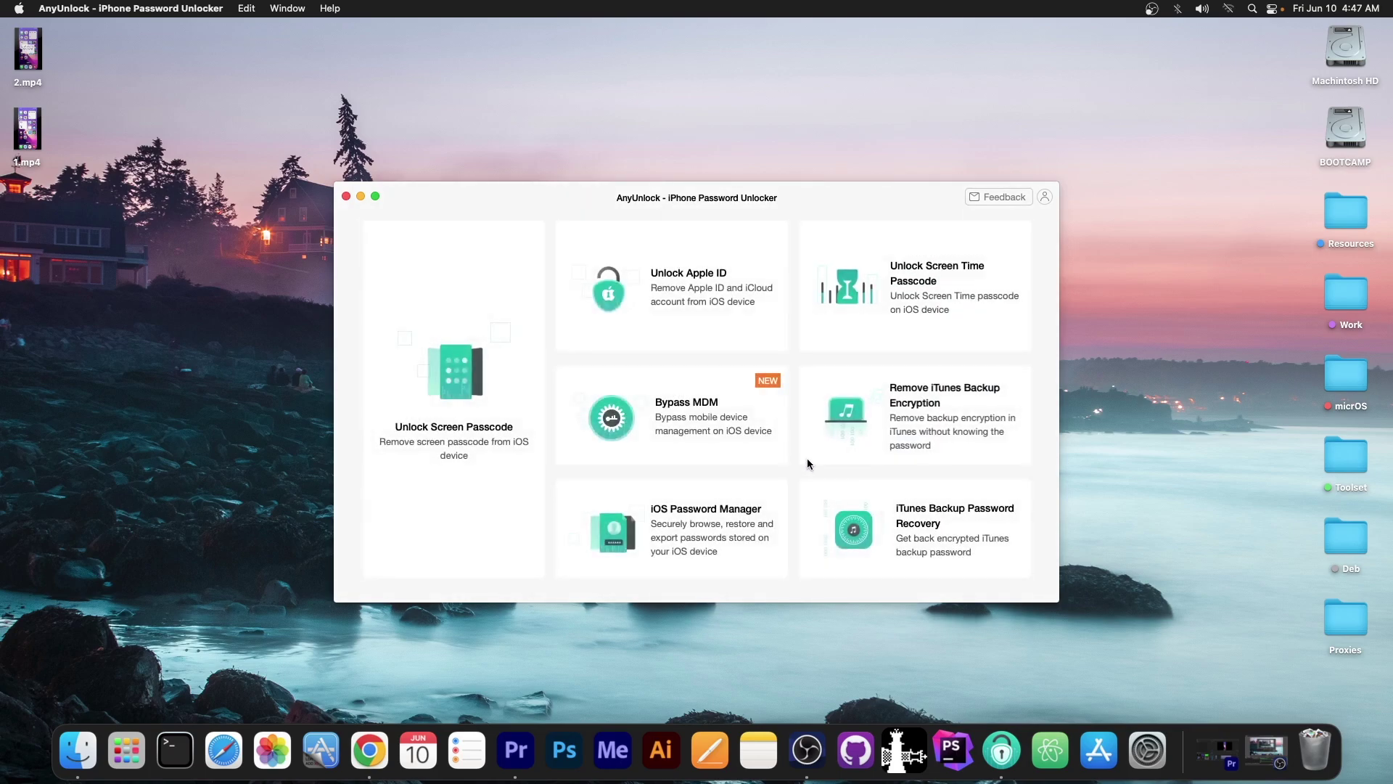
pyautogui.click(716, 429)
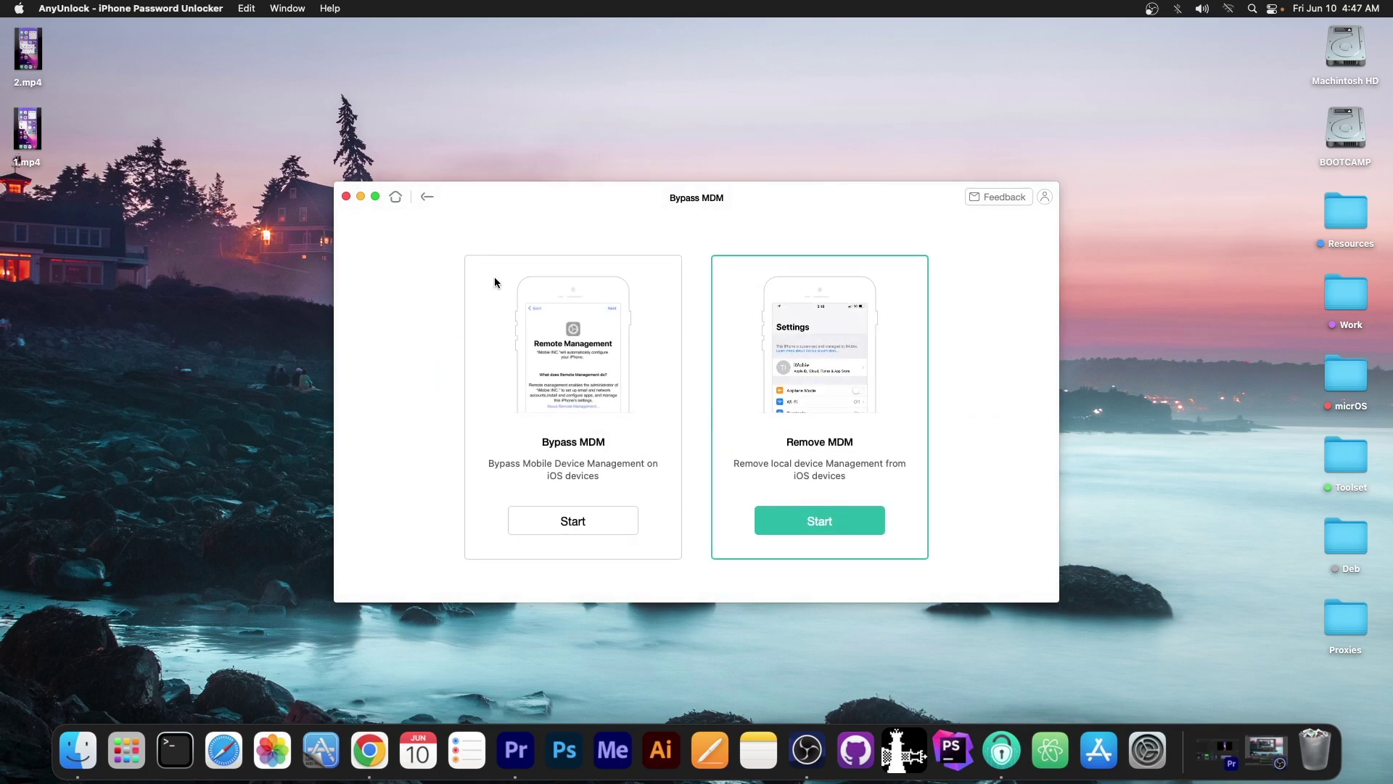
pyautogui.click(403, 197)
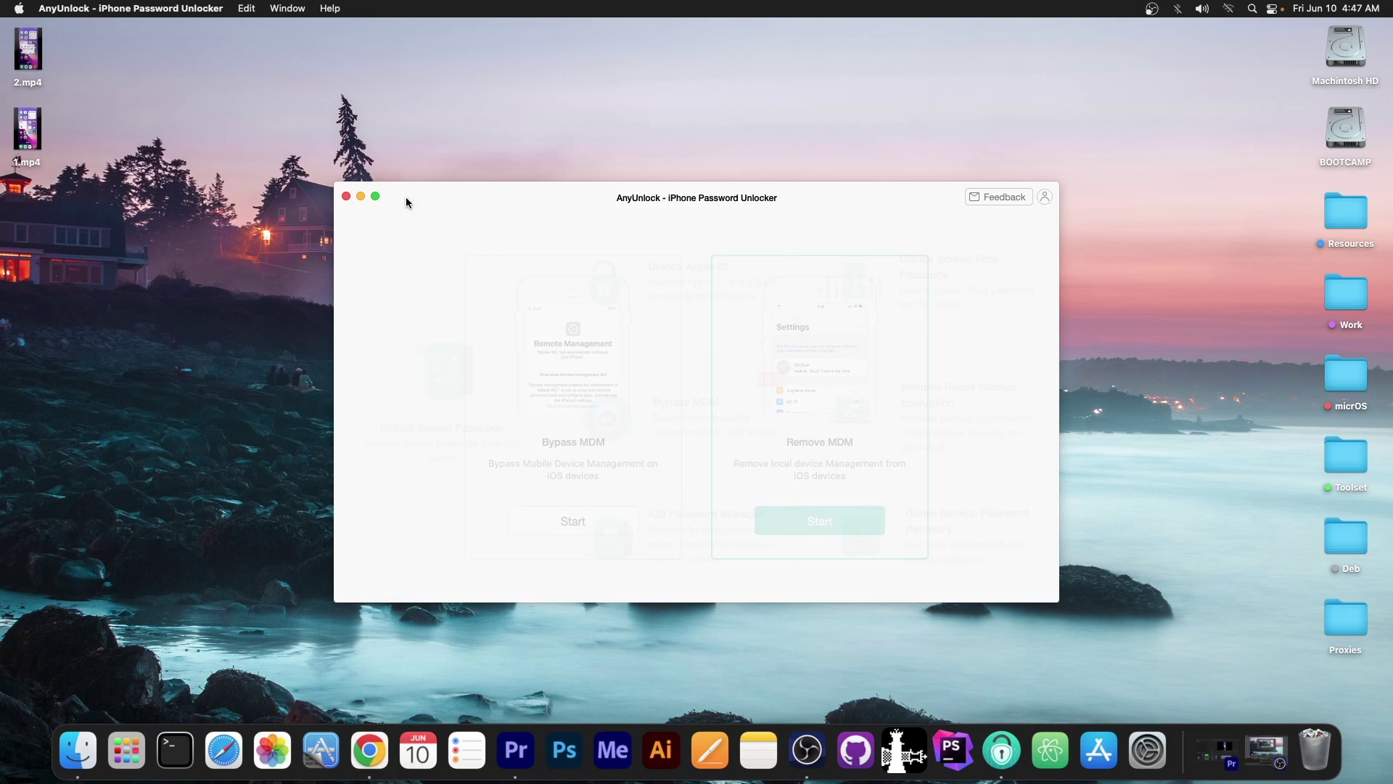
pyautogui.click(346, 196)
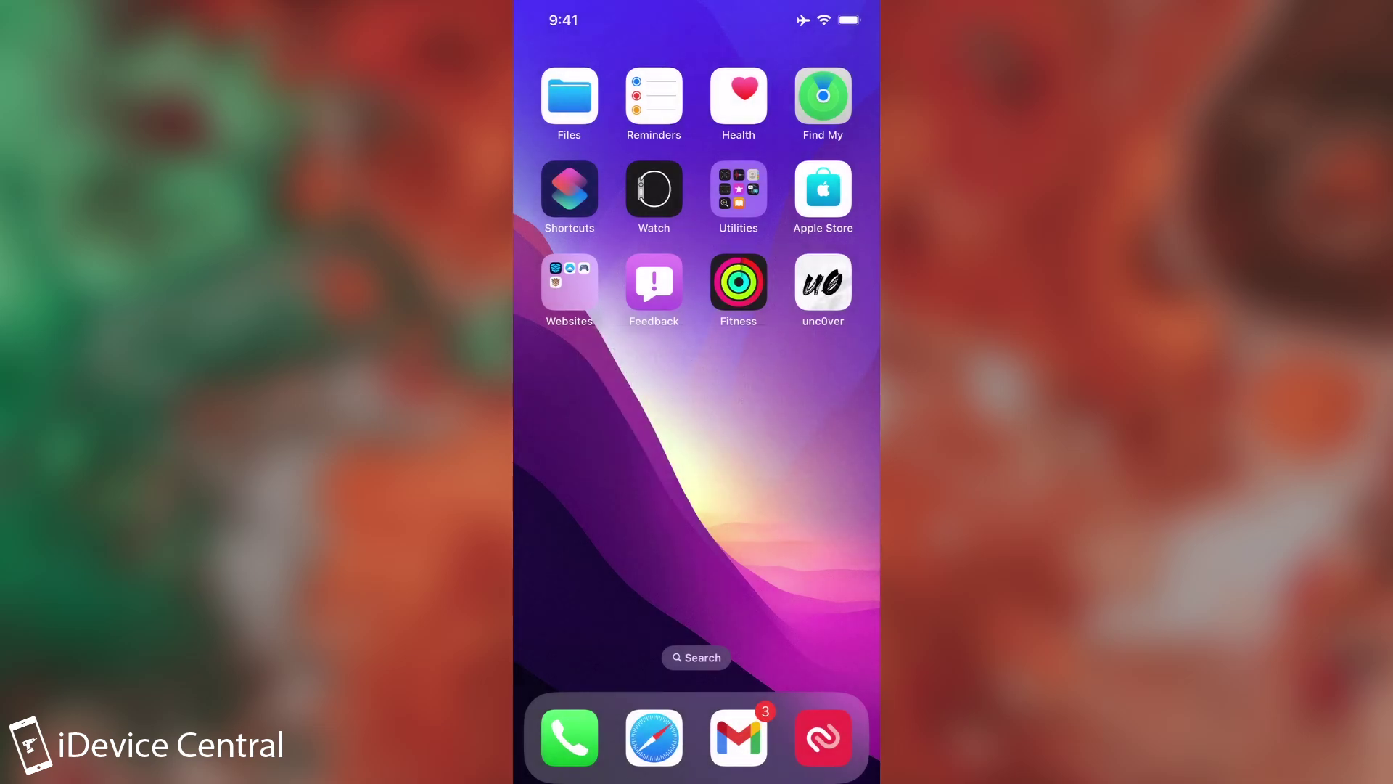
# Launch unc0ver, dismiss its Developer Mode Required alert, and swipe between home pages
pyautogui.click(823, 283)
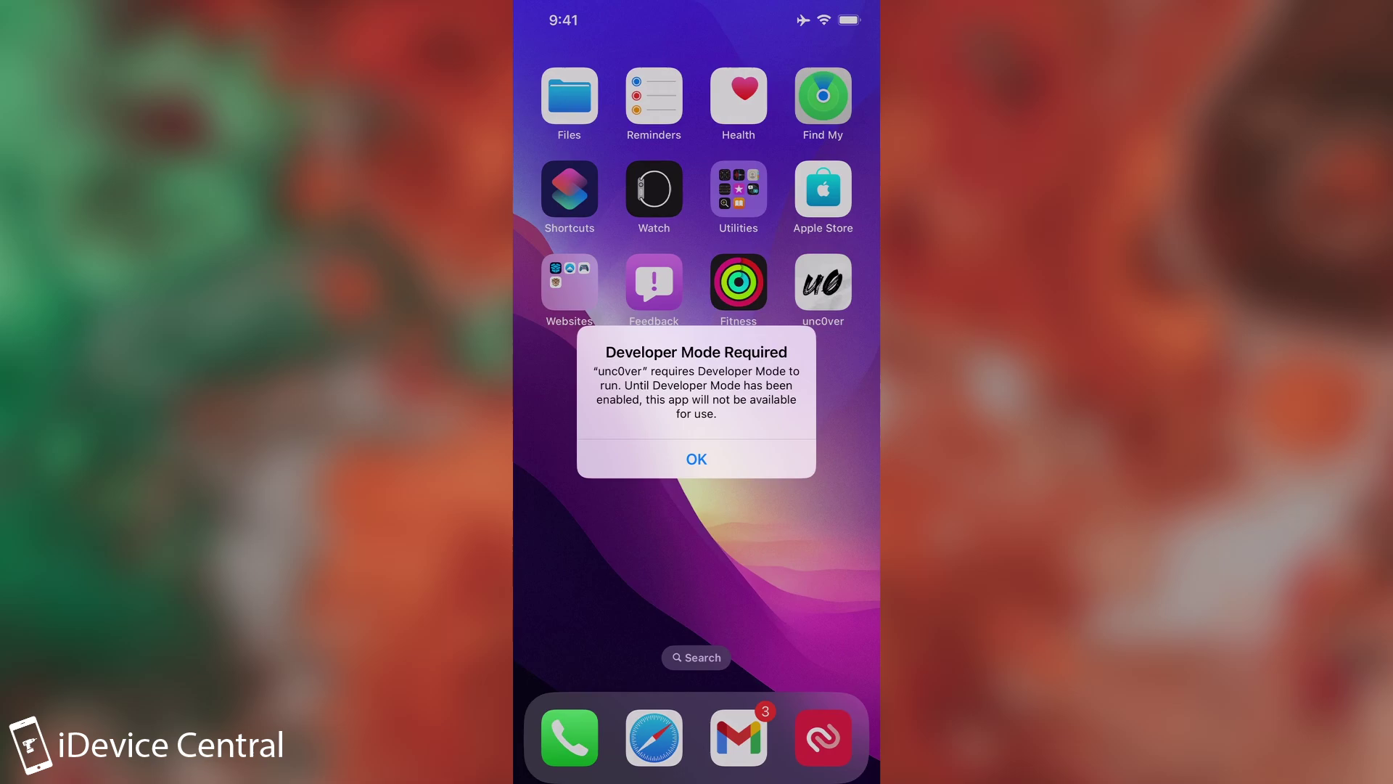
pyautogui.click(697, 458)
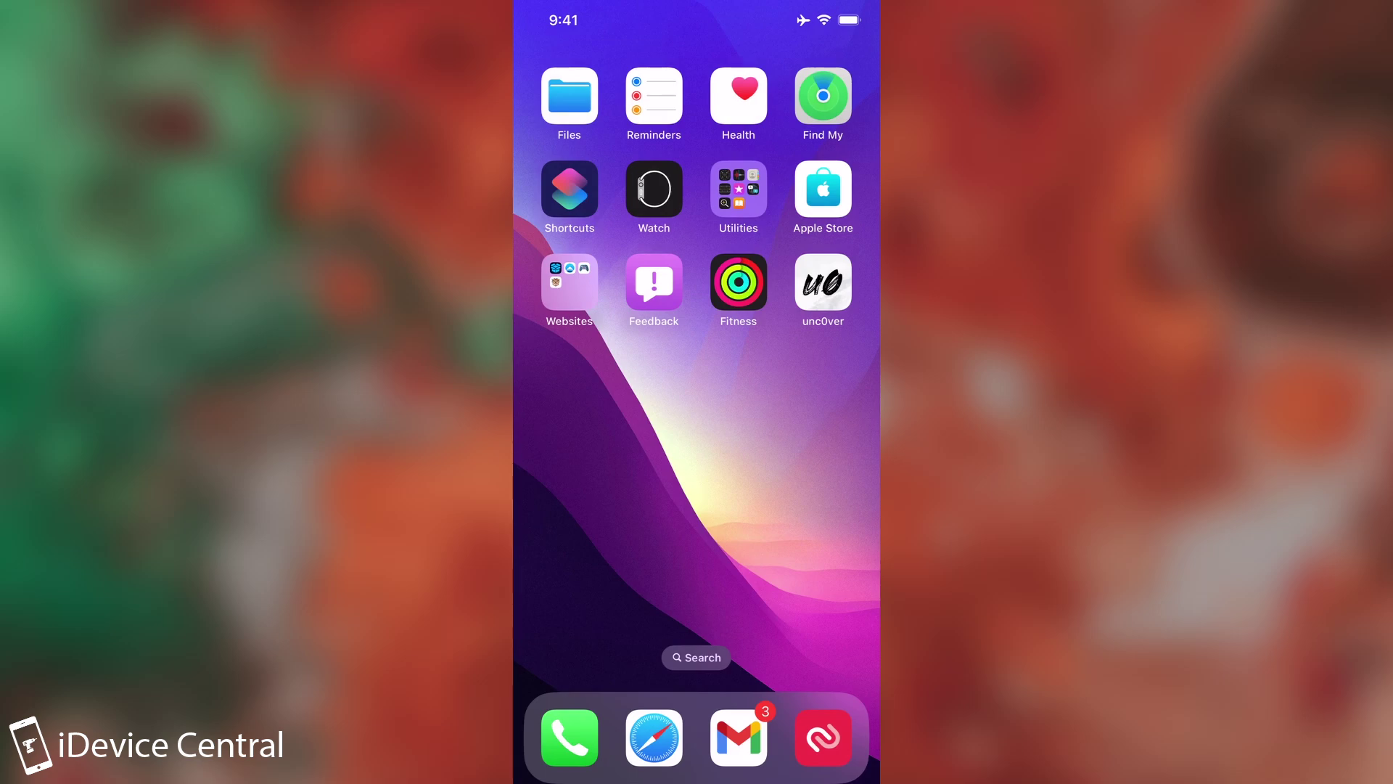
pyautogui.moveTo(588, 436); pyautogui.dragTo(849, 436)
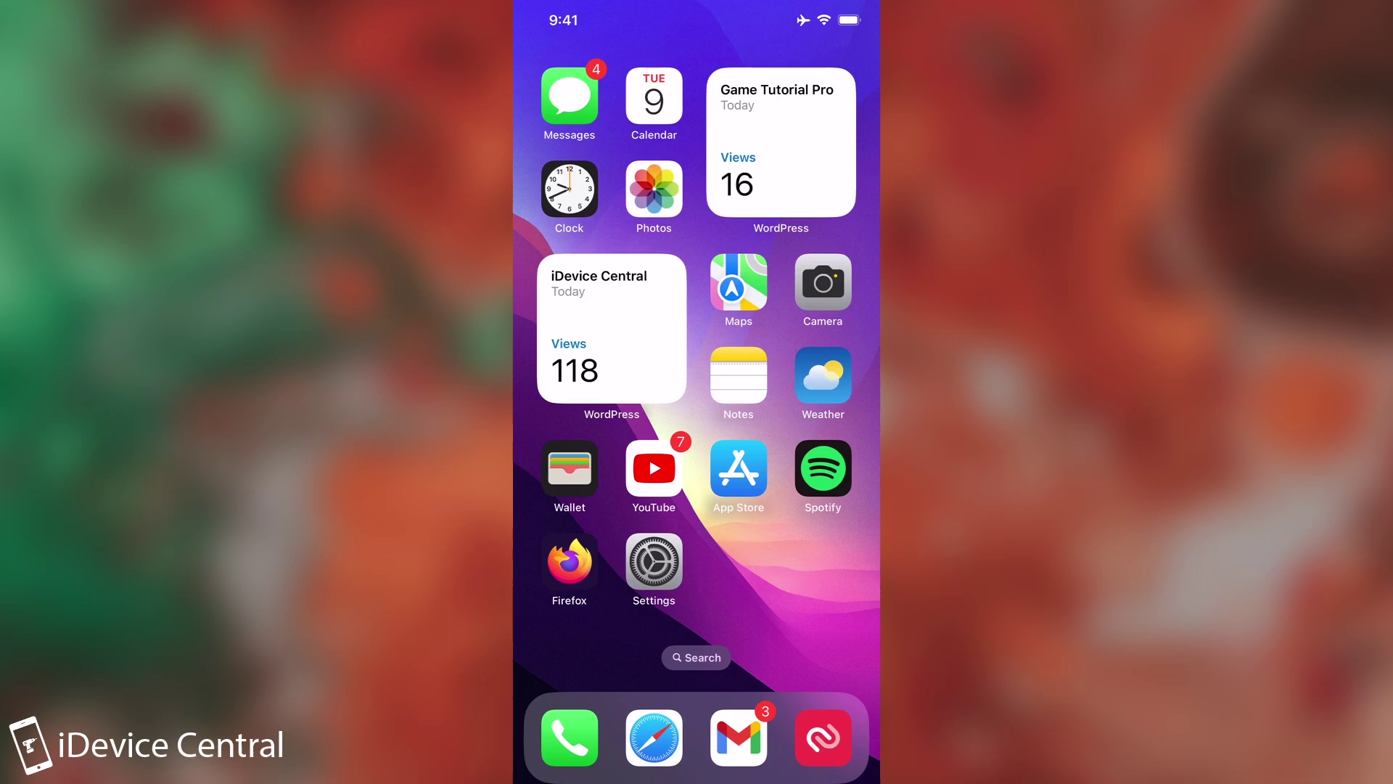
pyautogui.moveTo(827, 436); pyautogui.dragTo(566, 435)
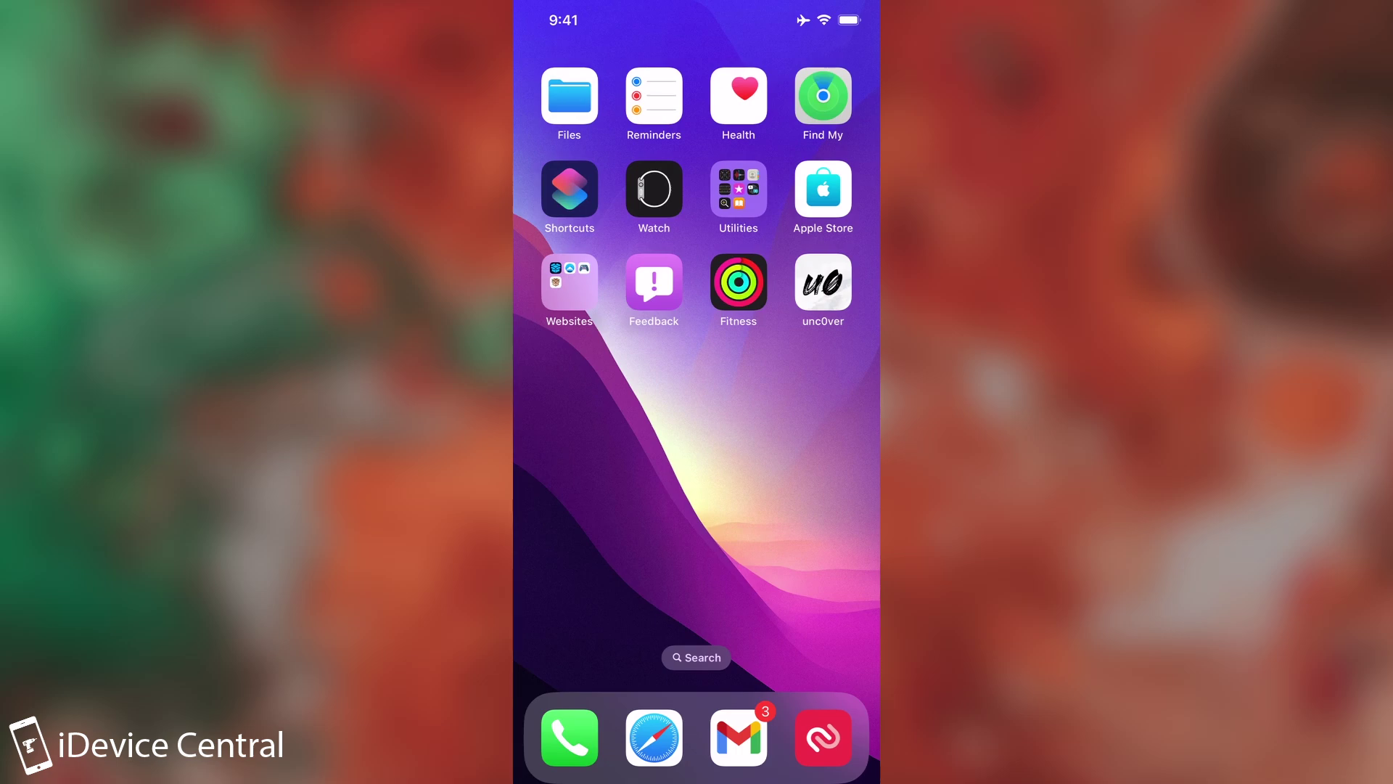
# Retry unc0ver twice, dismissing the Developer Mode Required alert each time
pyautogui.click(823, 281)
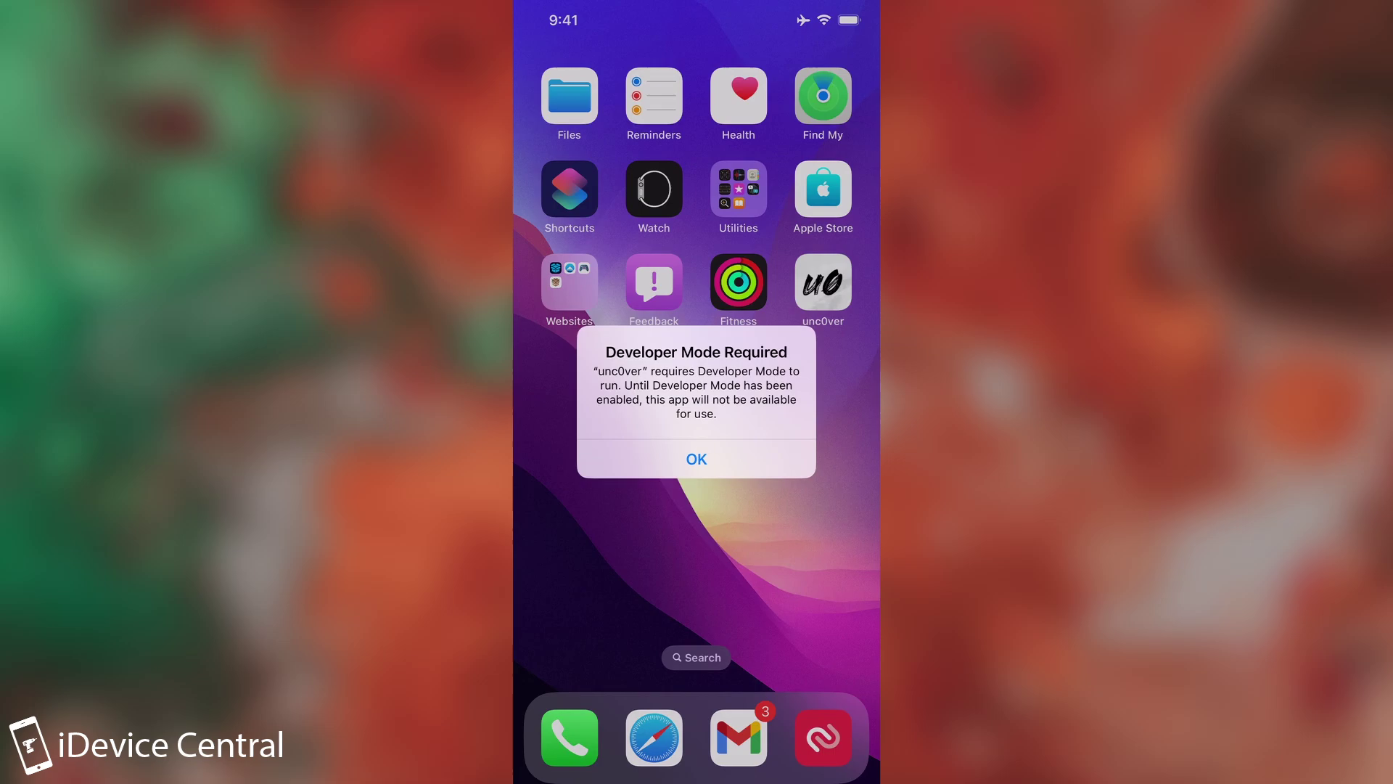
pyautogui.click(697, 459)
pyautogui.click(823, 282)
pyautogui.click(697, 459)
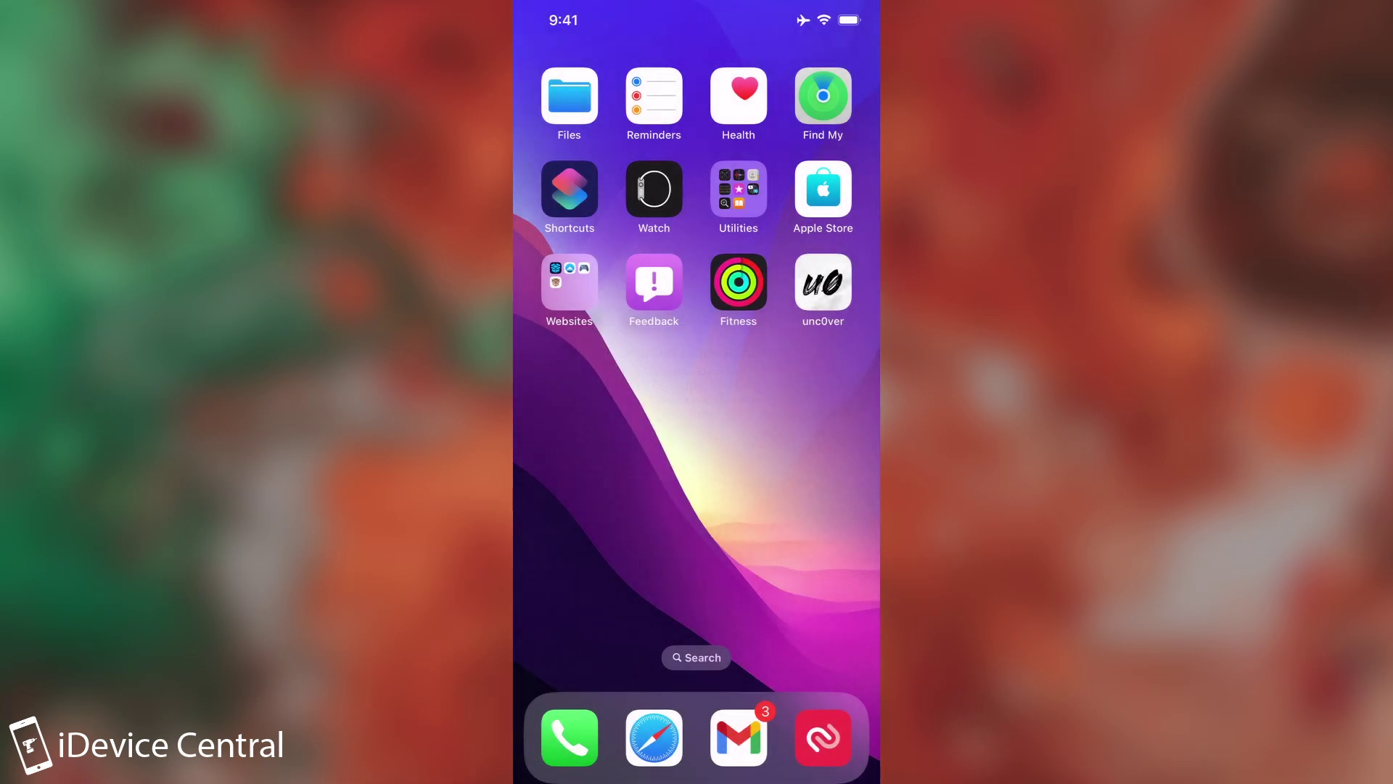
# Open Settings from the first home page and go to Privacy & Security
pyautogui.moveTo(588, 435); pyautogui.dragTo(828, 436)
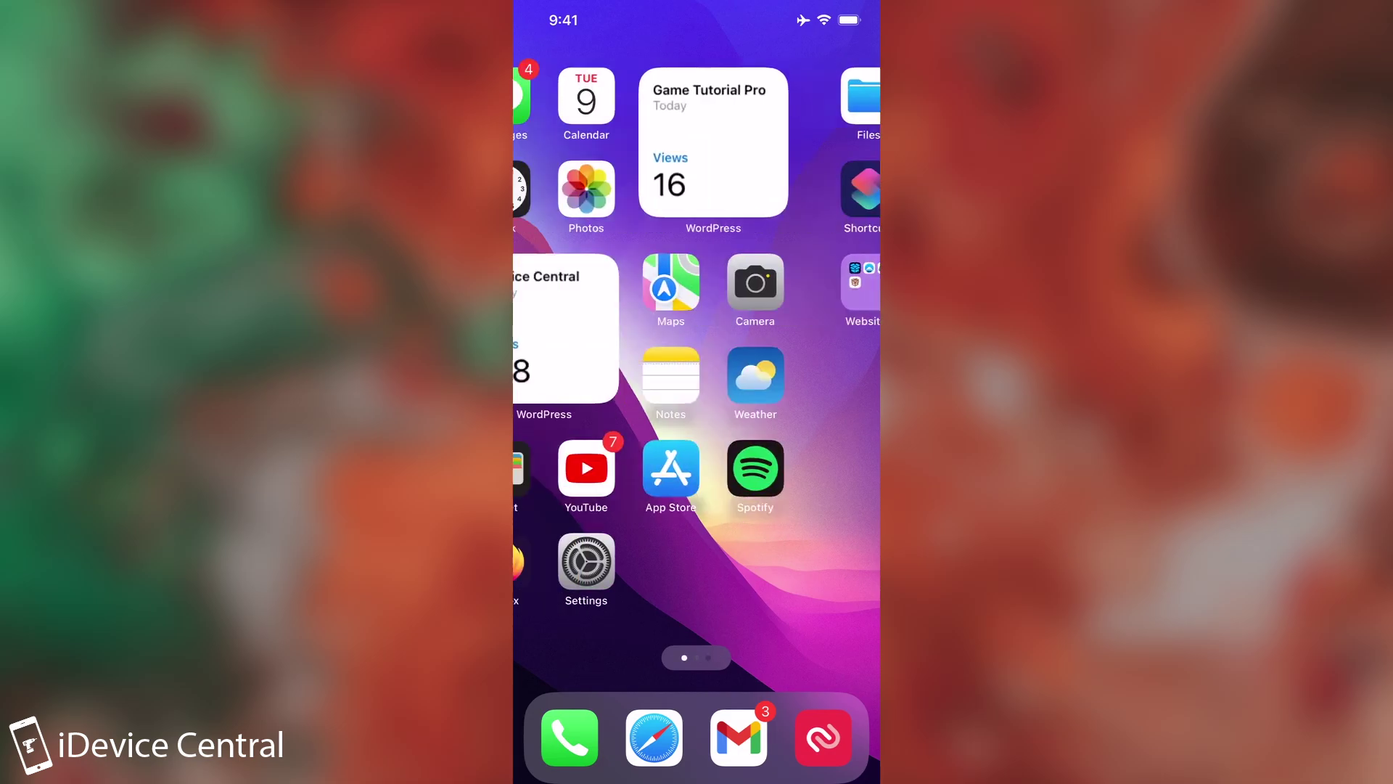
pyautogui.click(654, 561)
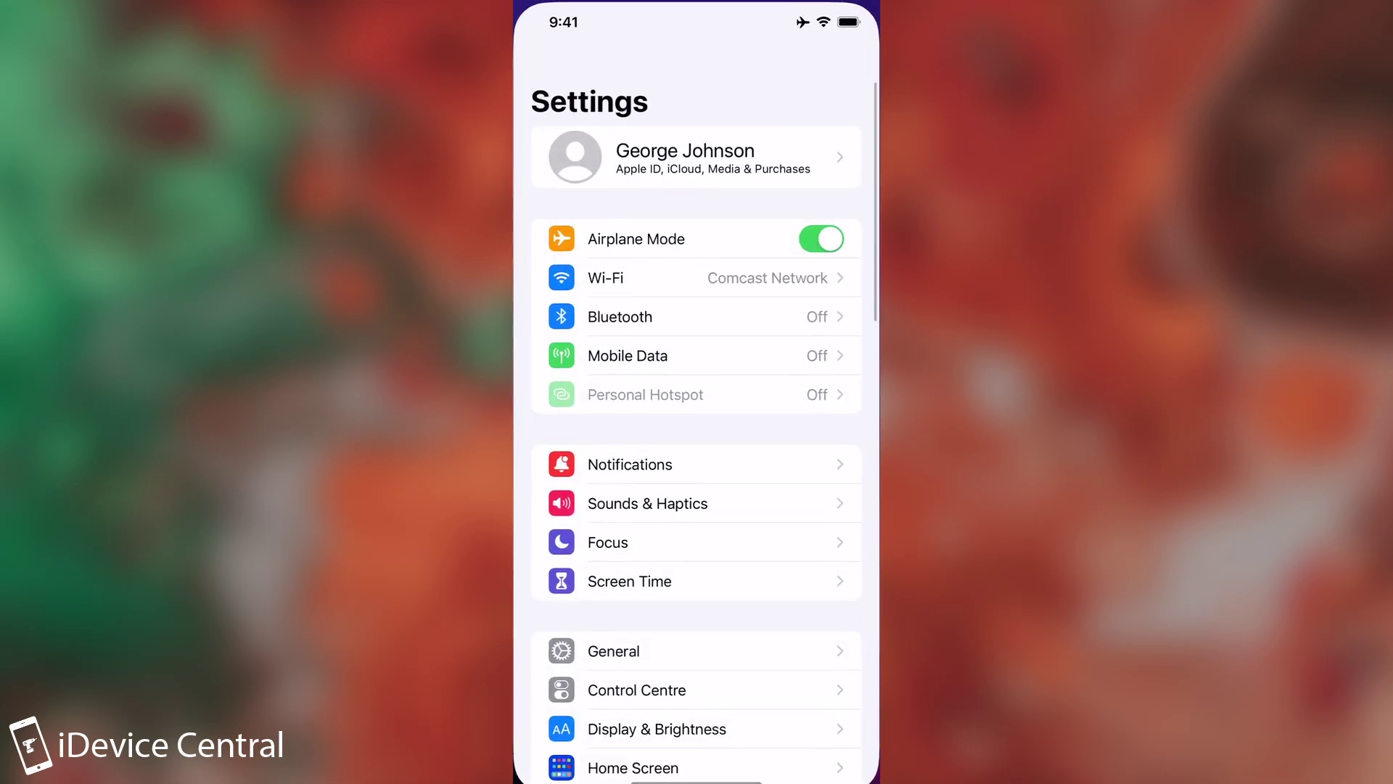
pyautogui.scroll(-5, 697, 436)
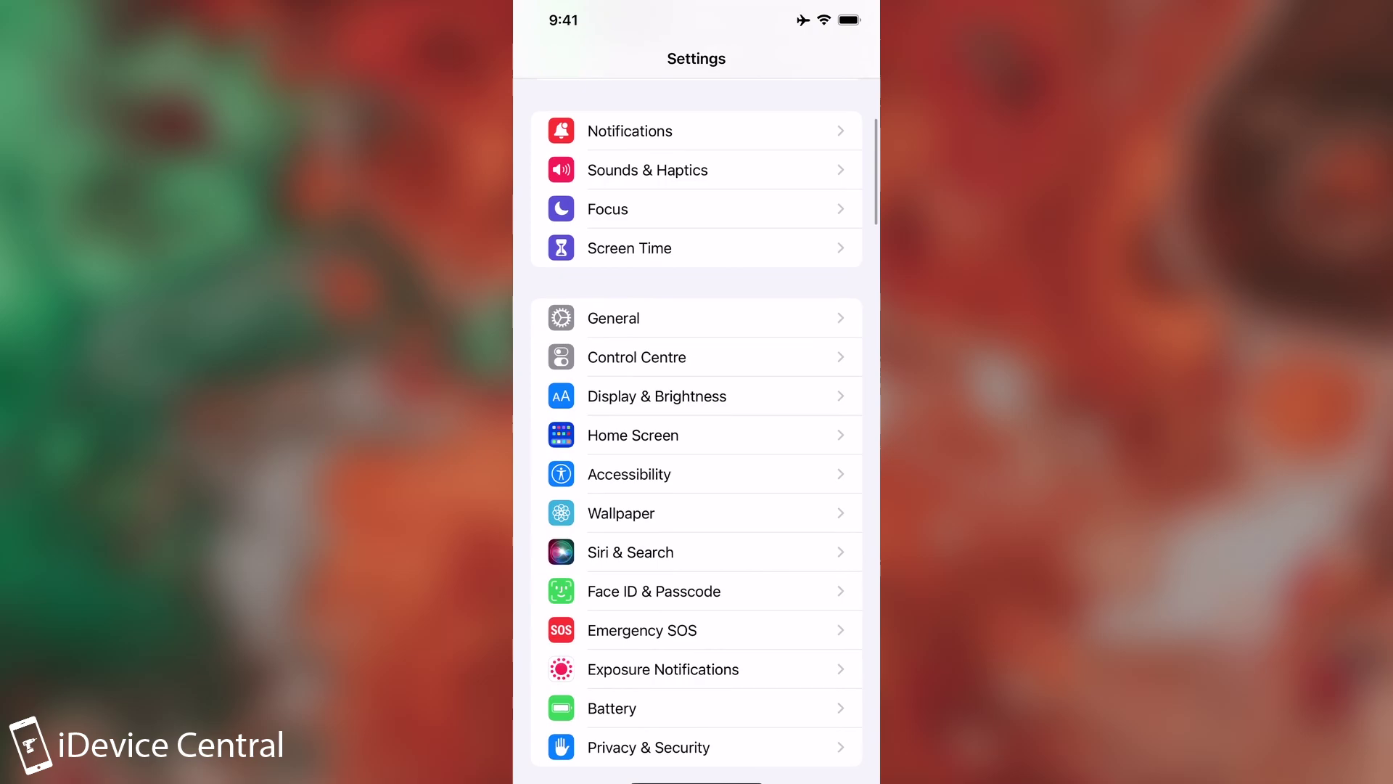
pyautogui.scroll(-3, 697, 436)
pyautogui.click(653, 598)
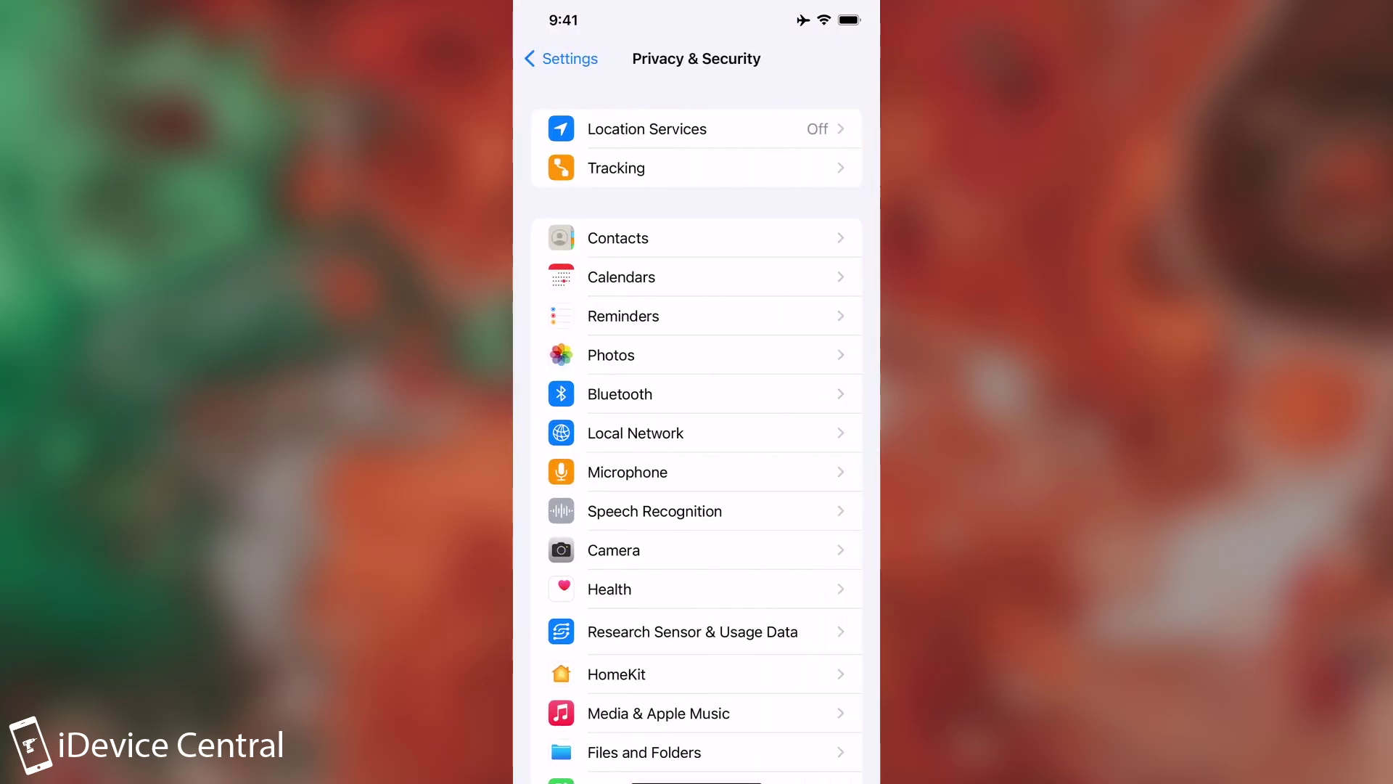
# Retry unc0ver from the home screen, dismiss its Developer Mode alert, and reopen Settings
pyautogui.moveTo(697, 775); pyautogui.dragTo(697, 491)
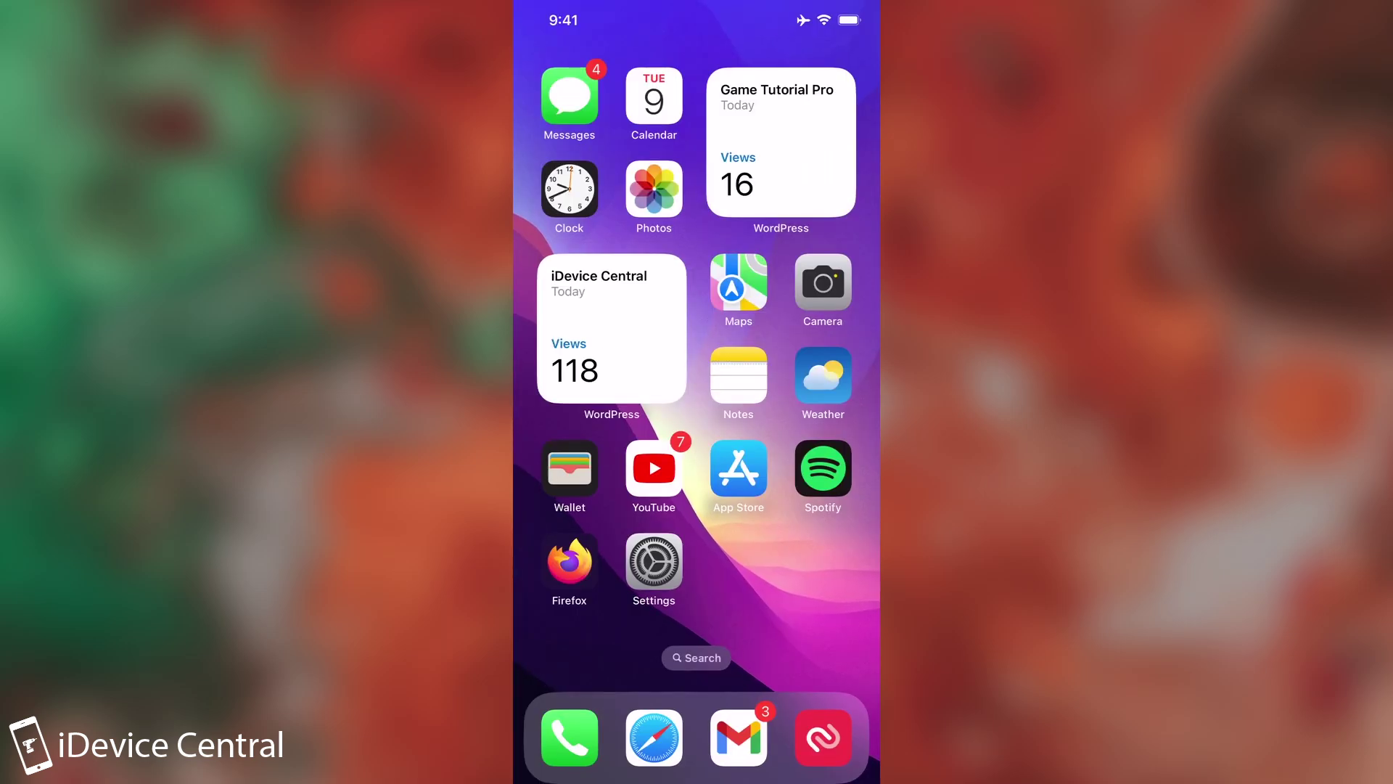
pyautogui.moveTo(806, 489); pyautogui.dragTo(589, 491)
pyautogui.click(823, 283)
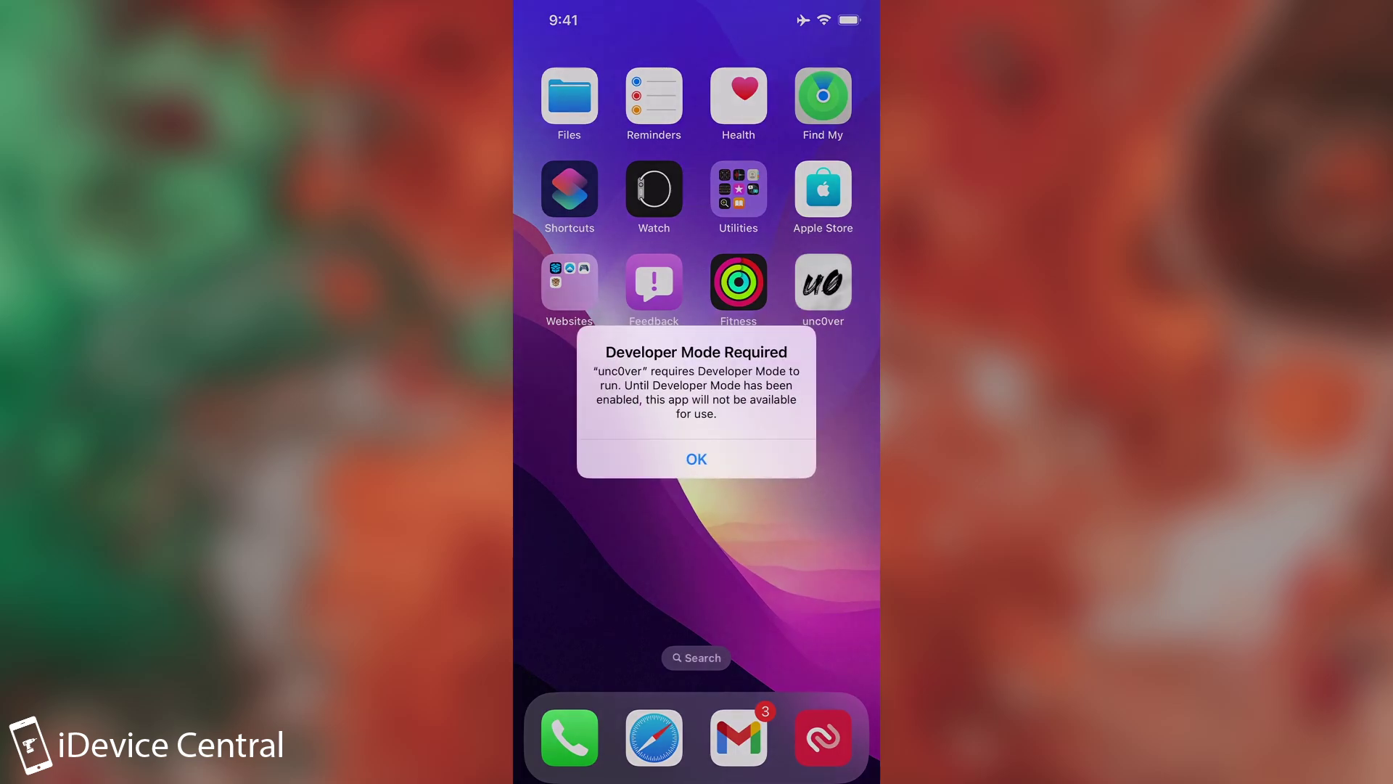
pyautogui.click(697, 459)
pyautogui.moveTo(588, 490); pyautogui.dragTo(806, 491)
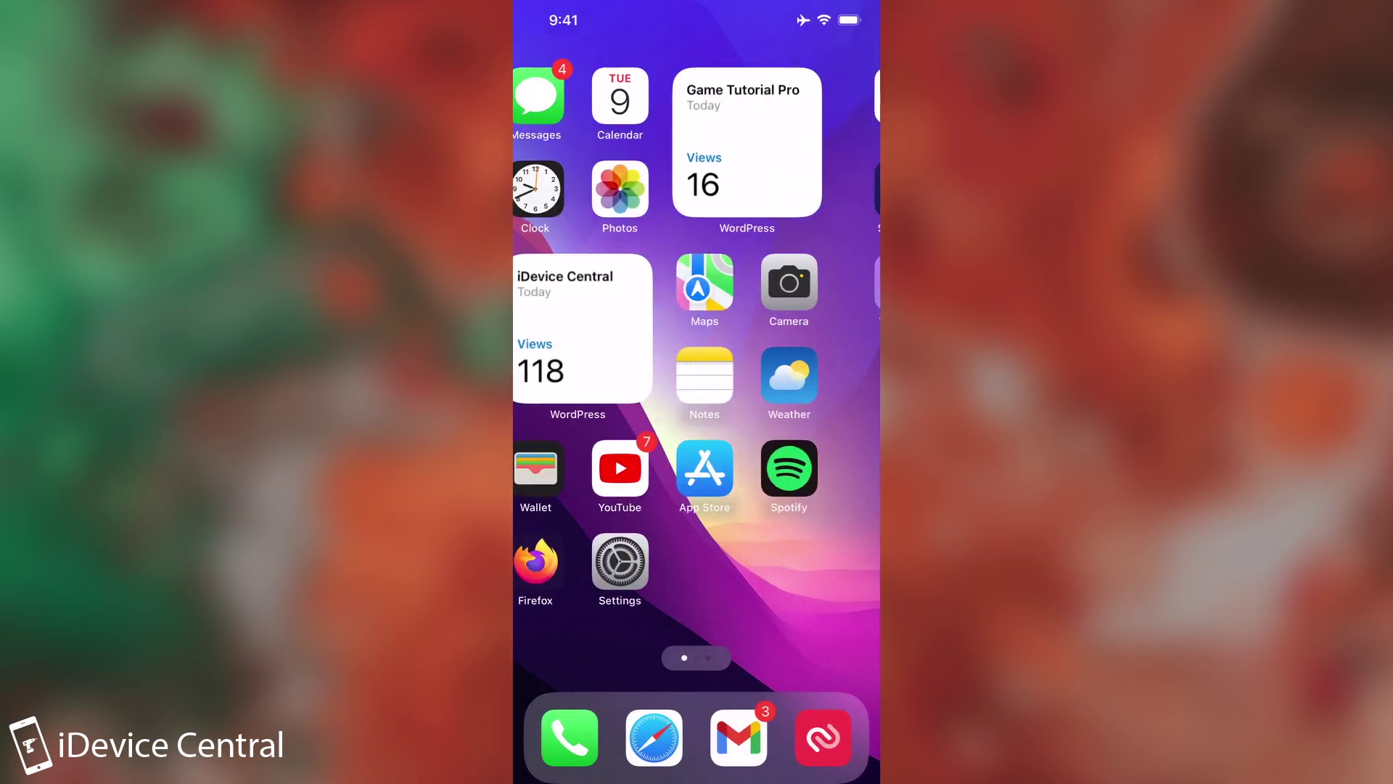
pyautogui.click(654, 563)
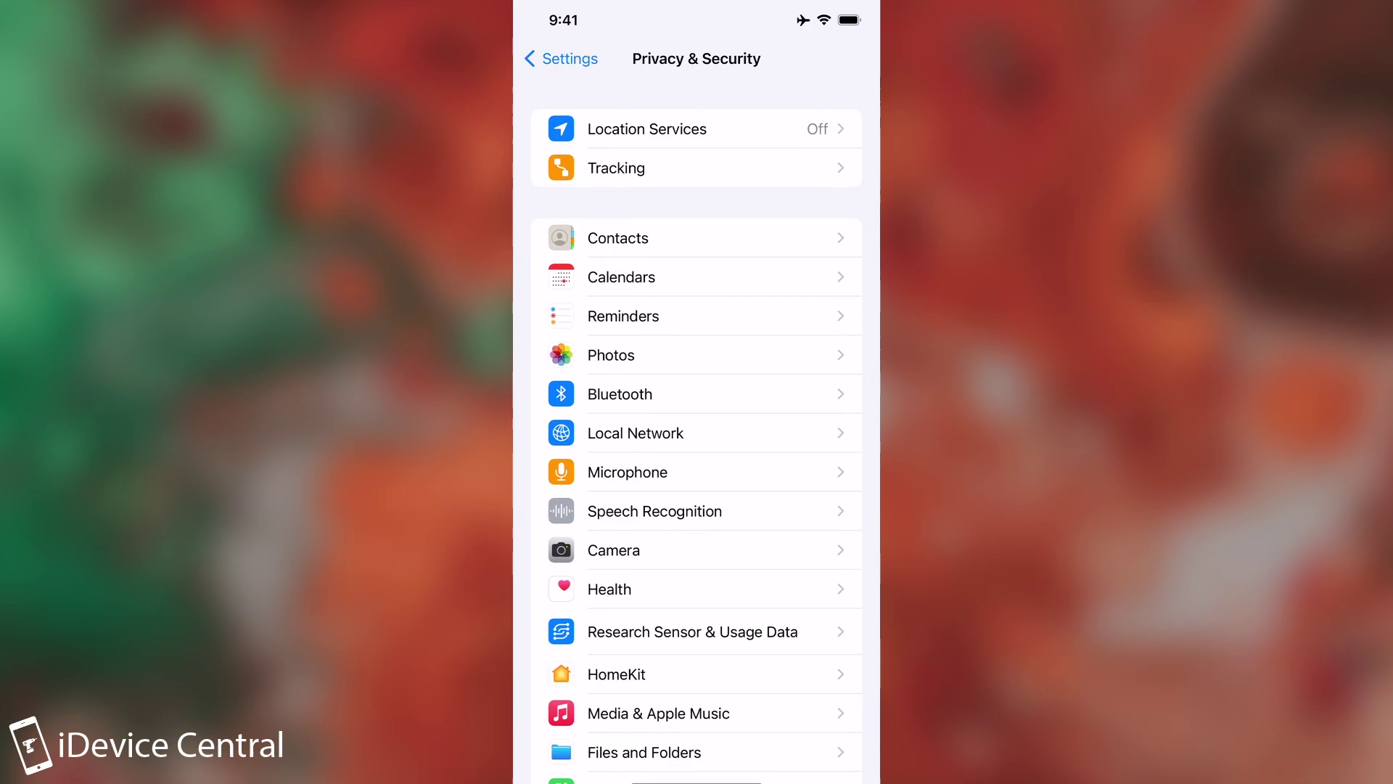
pyautogui.scroll(-4, 696, 437)
pyautogui.scroll(-5, 696, 436)
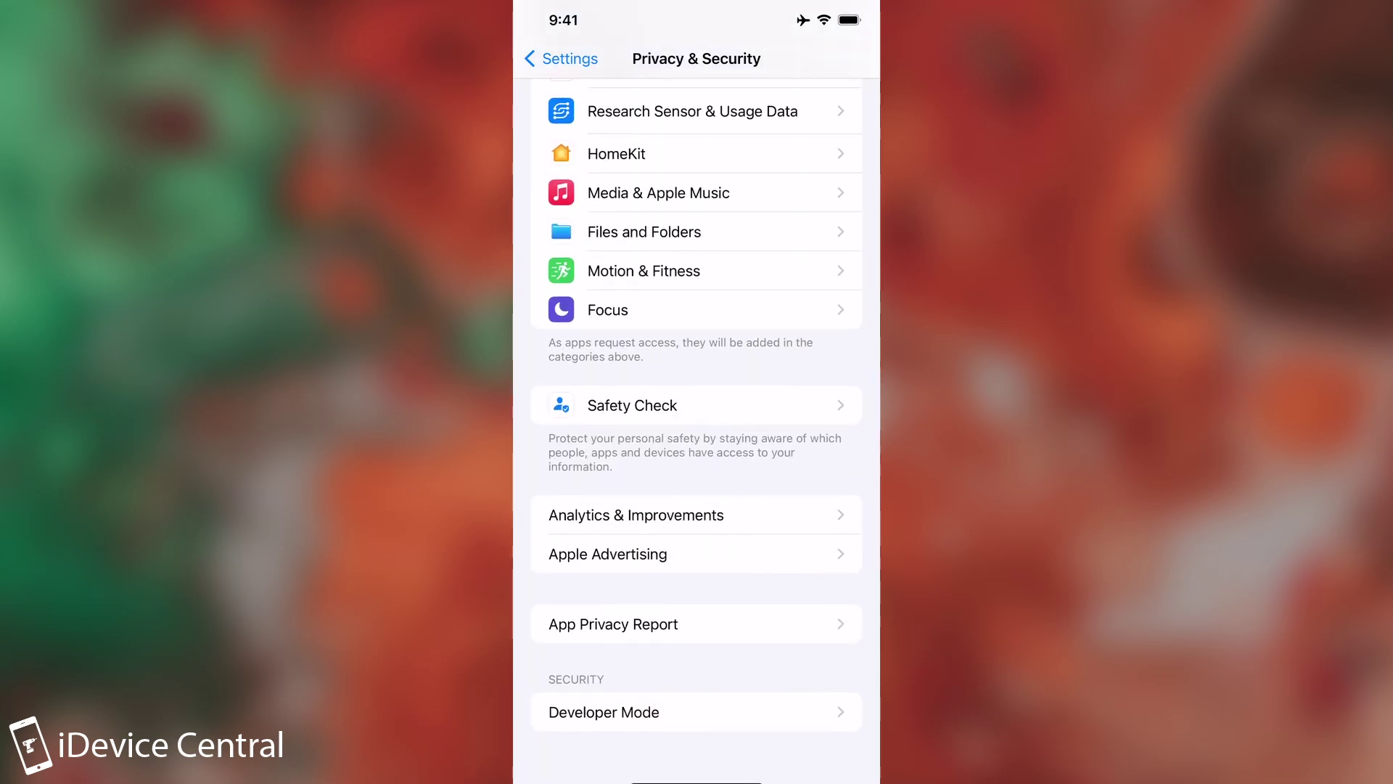
# Open the Developer Mode row under Privacy & Security and switch its toggle on
pyautogui.click(603, 712)
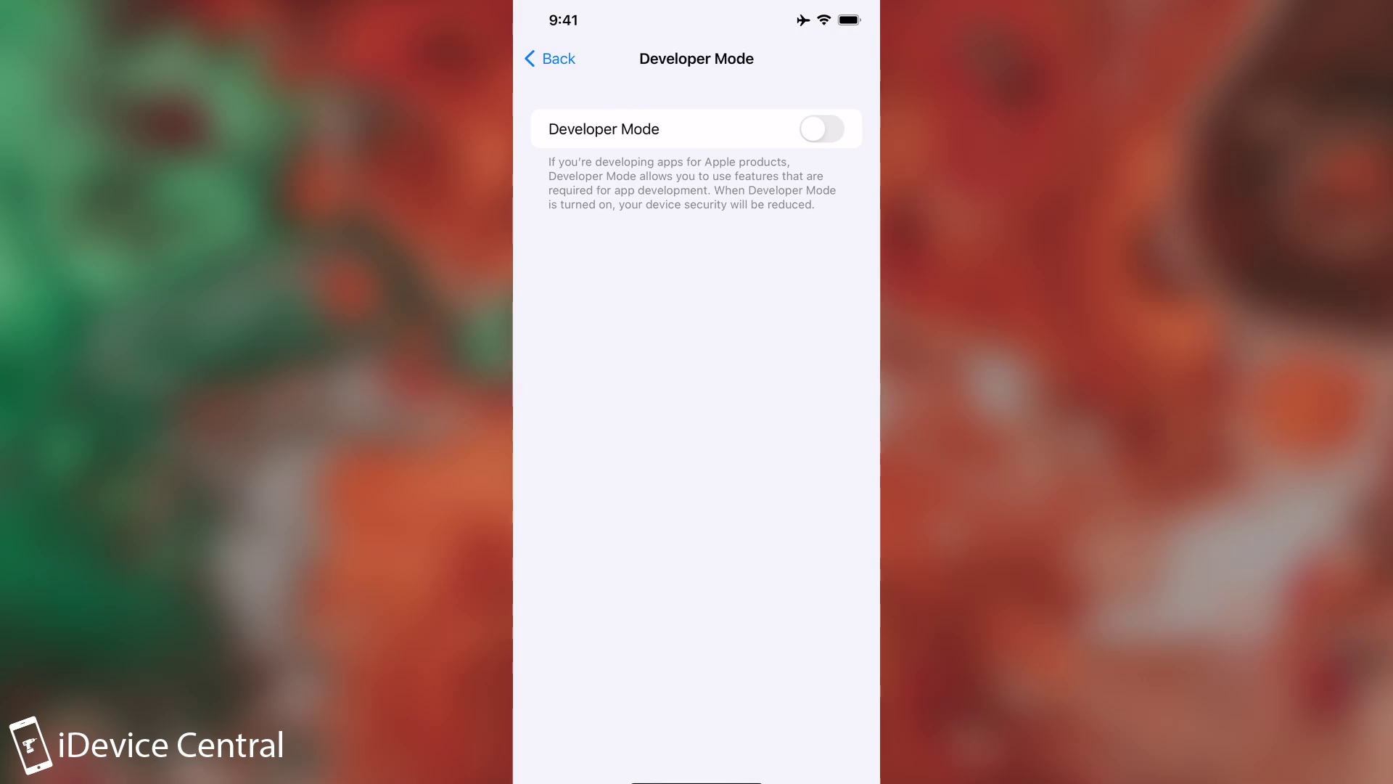
pyautogui.click(822, 129)
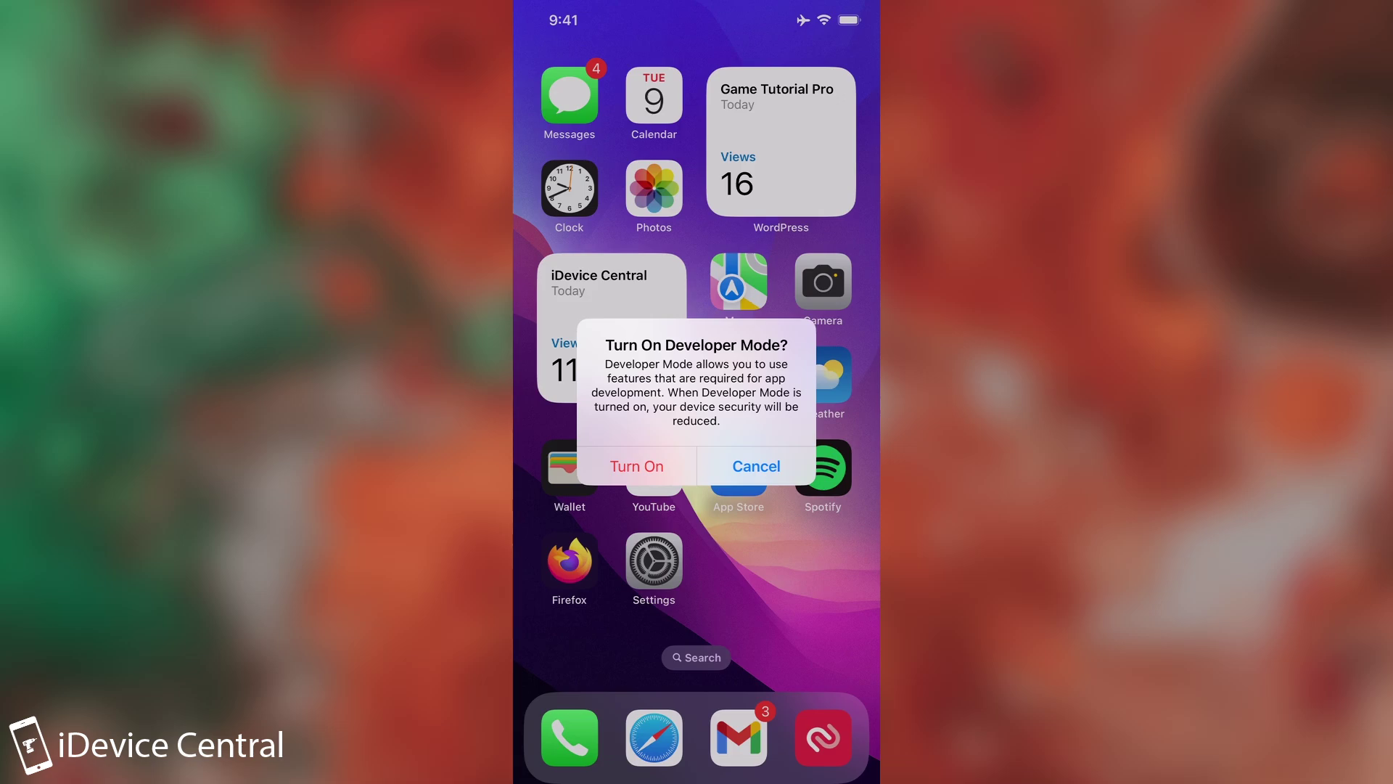
# Confirm Turn On Developer Mode, then launch unc0ver from its home screen page
pyautogui.click(636, 466)
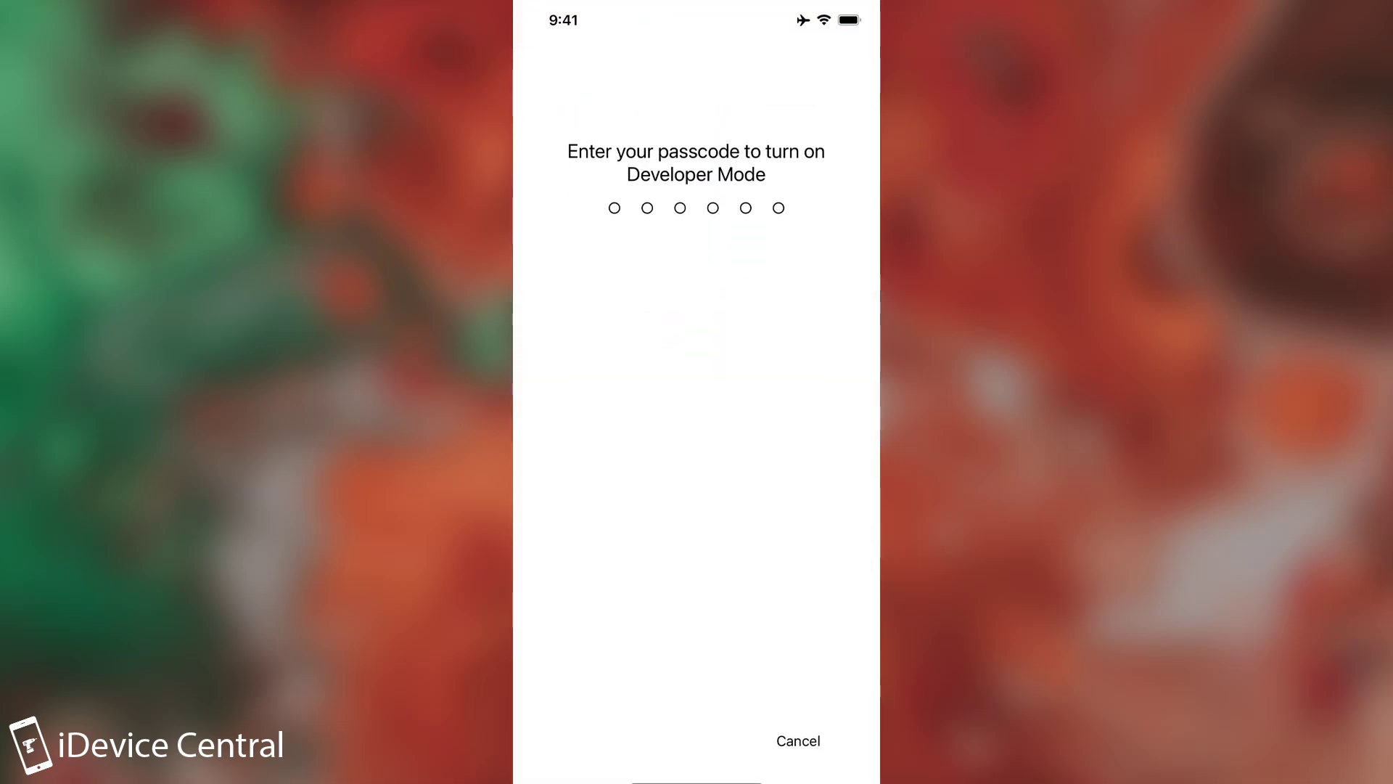
pyautogui.write('1')
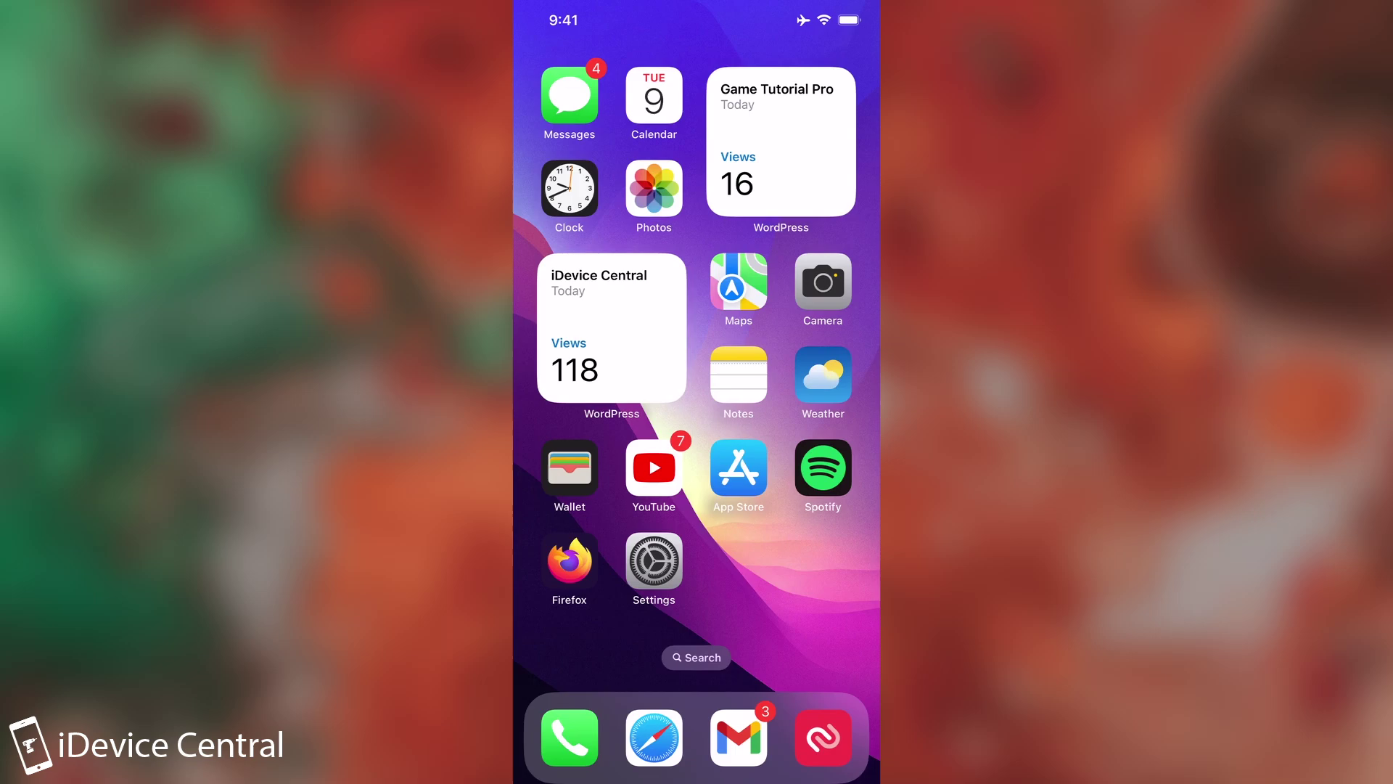
pyautogui.moveTo(806, 436); pyautogui.dragTo(589, 435)
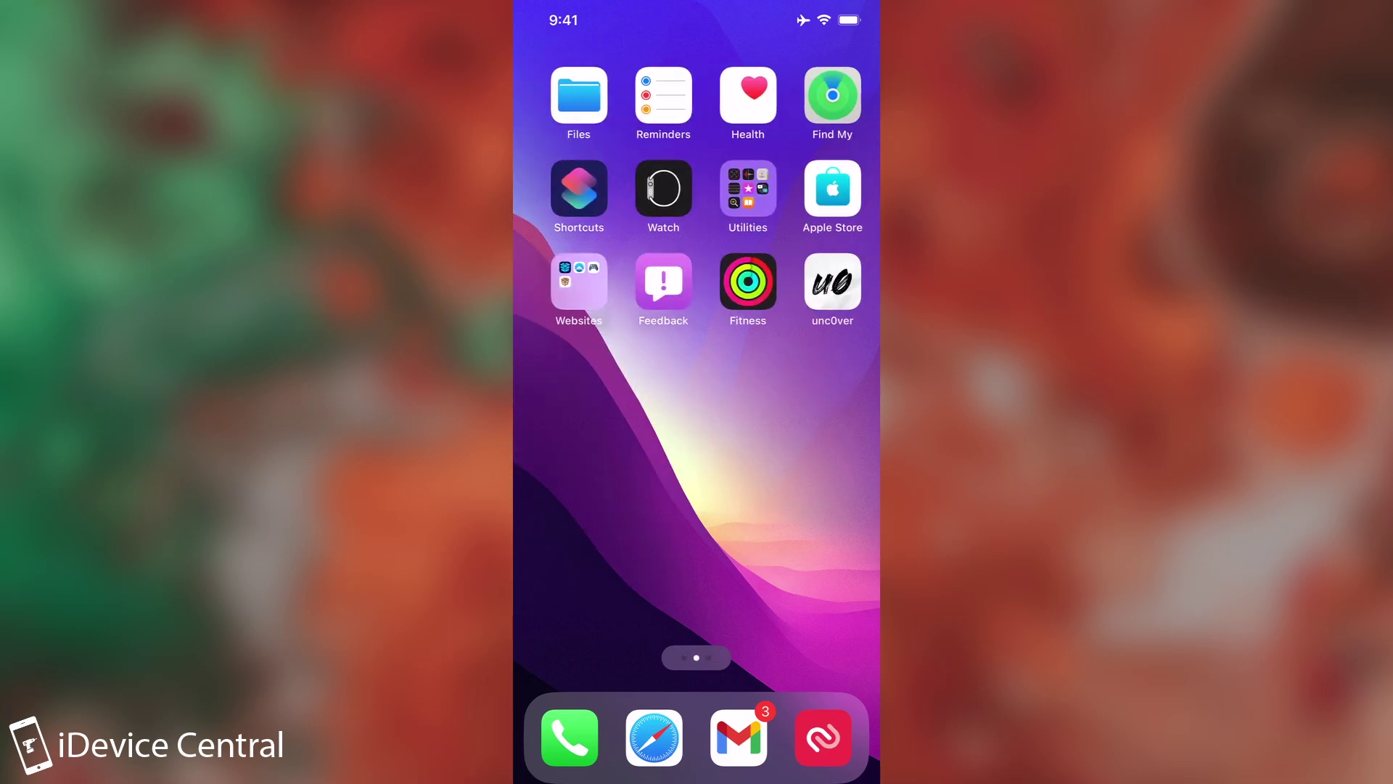
pyautogui.click(823, 282)
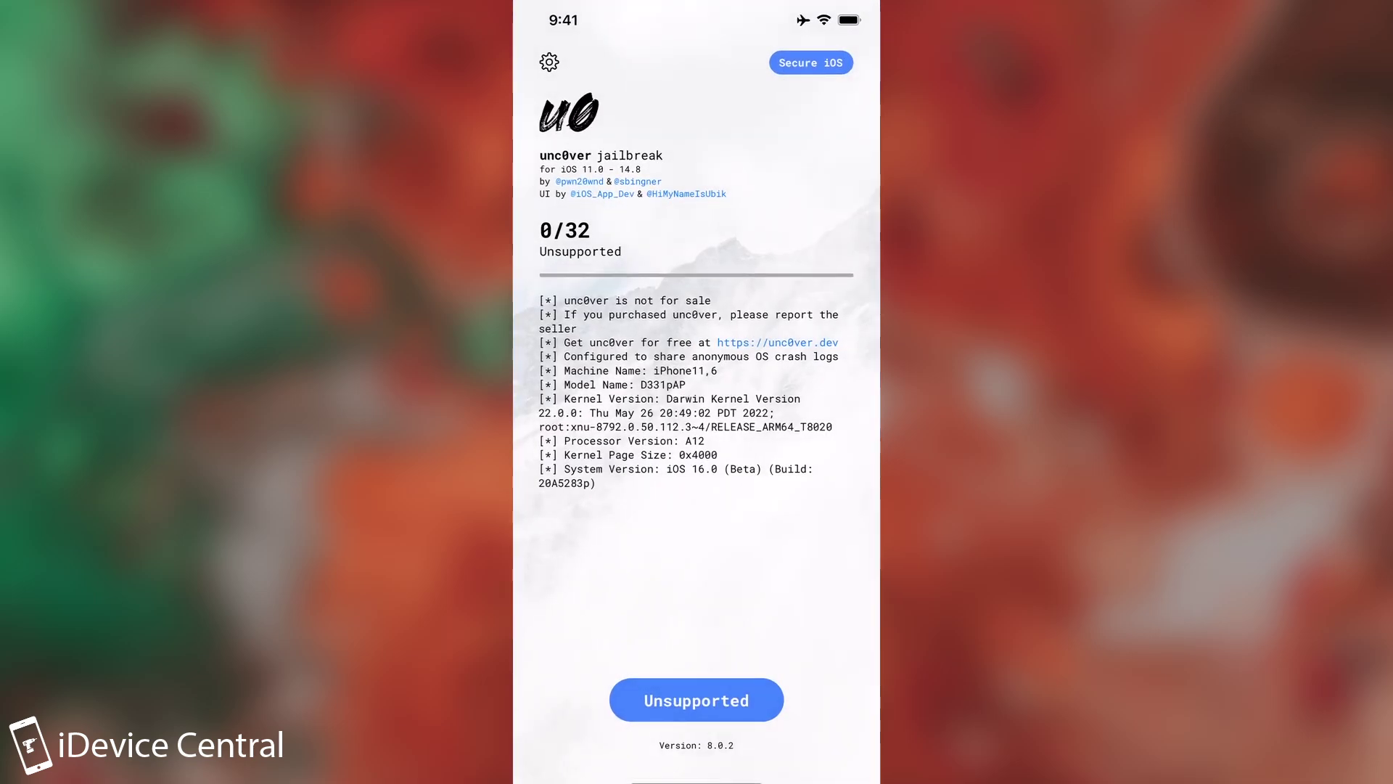